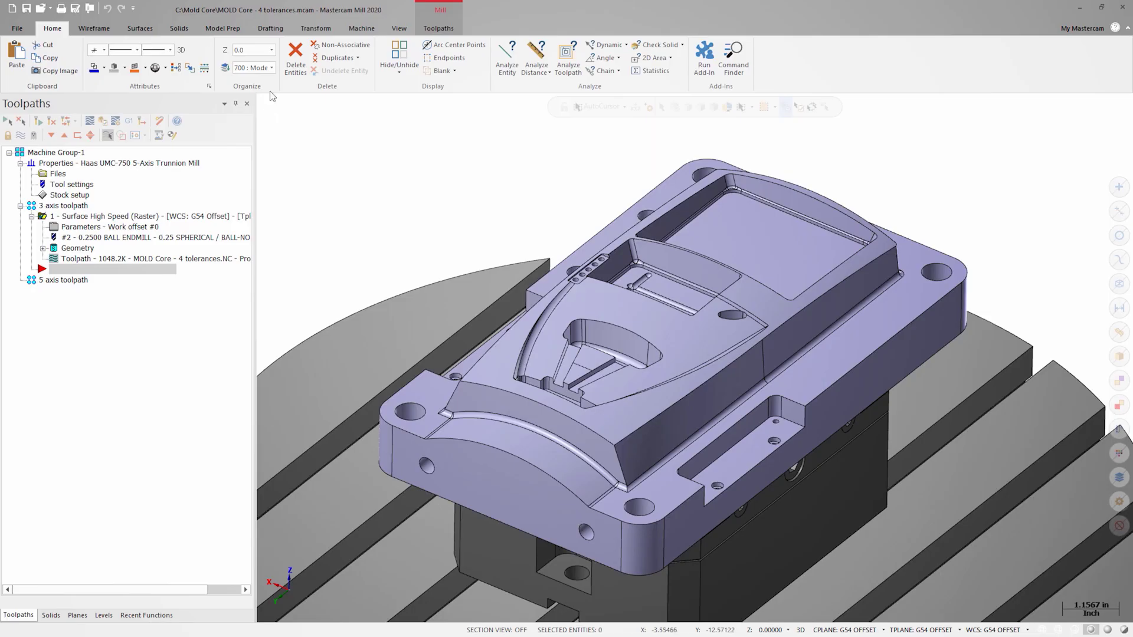
Step: Colour the core's angled side face dark blue with Change Face
{"action": "left_click", "coordinate": [230, 29]}
{"action": "left_click", "coordinate": [479, 45]}
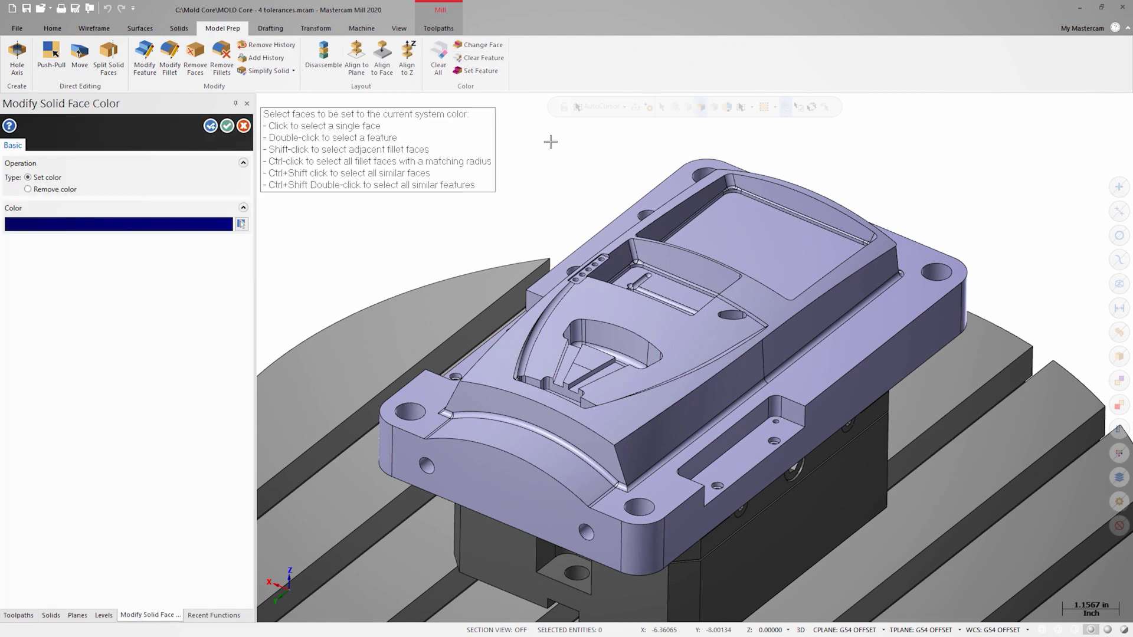
{"action": "left_click", "coordinate": [704, 427]}
{"action": "left_click", "coordinate": [227, 126]}
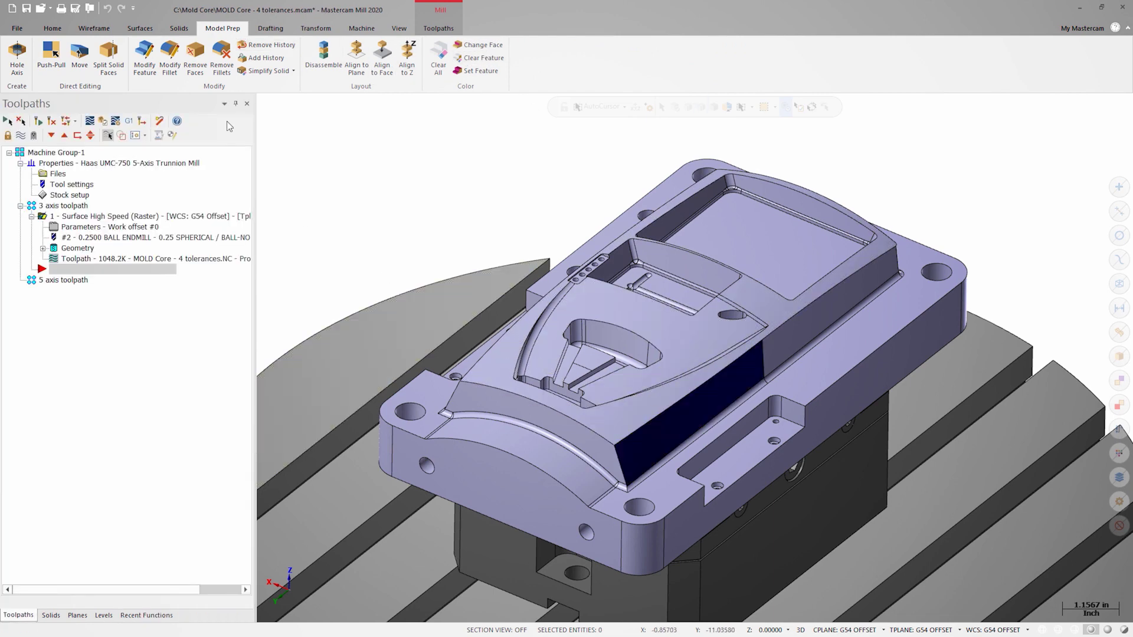
Step: Select raster operation 1, zoom in on its face, and play its backplot
{"action": "left_click", "coordinate": [142, 218]}
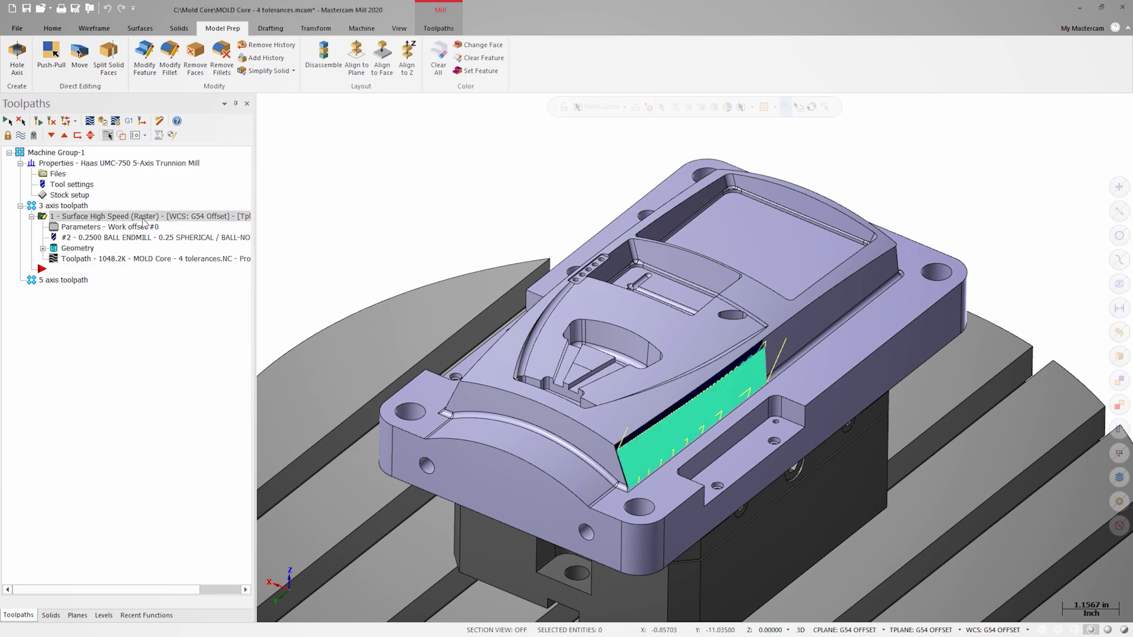
{"action": "key", "text": "Page_Up"}
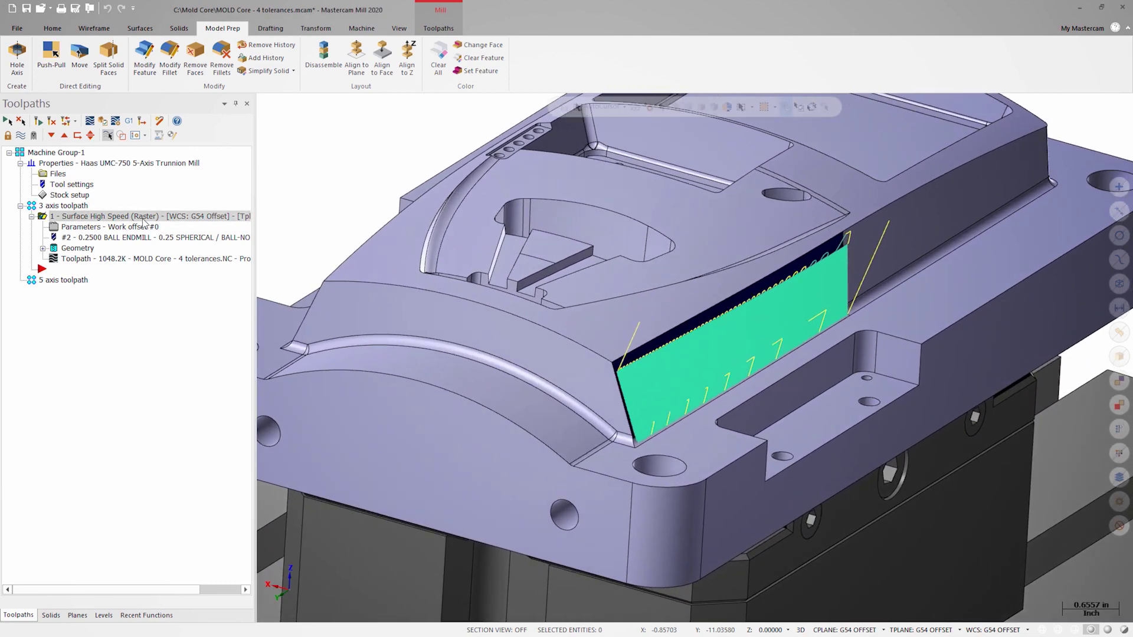
{"action": "key", "text": "Page_Up"}
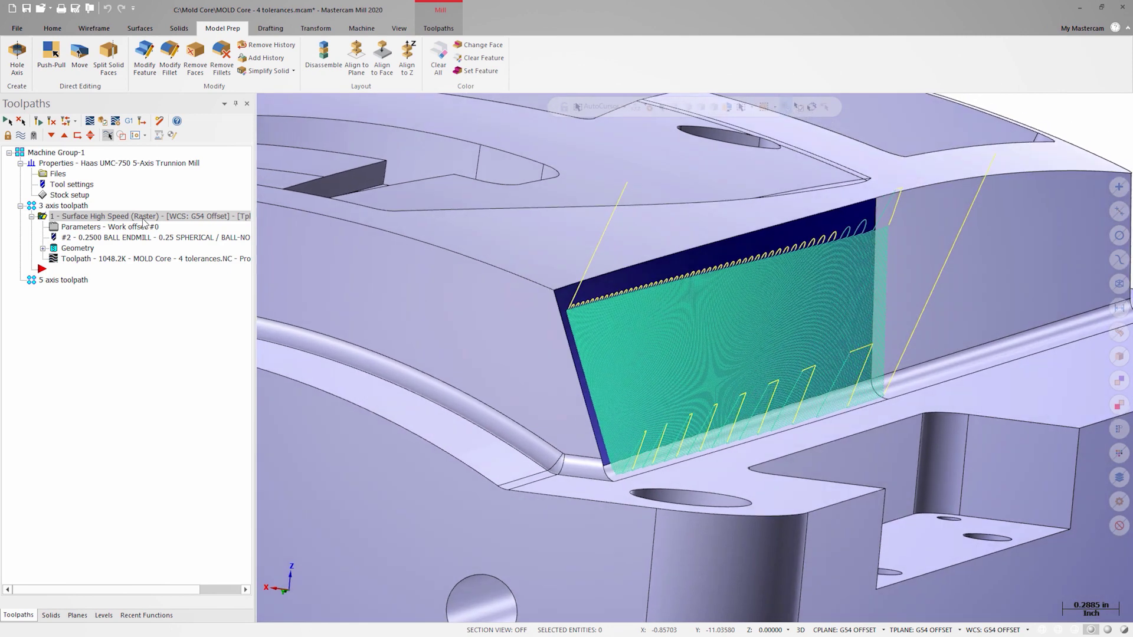
{"action": "left_click", "coordinate": [90, 121]}
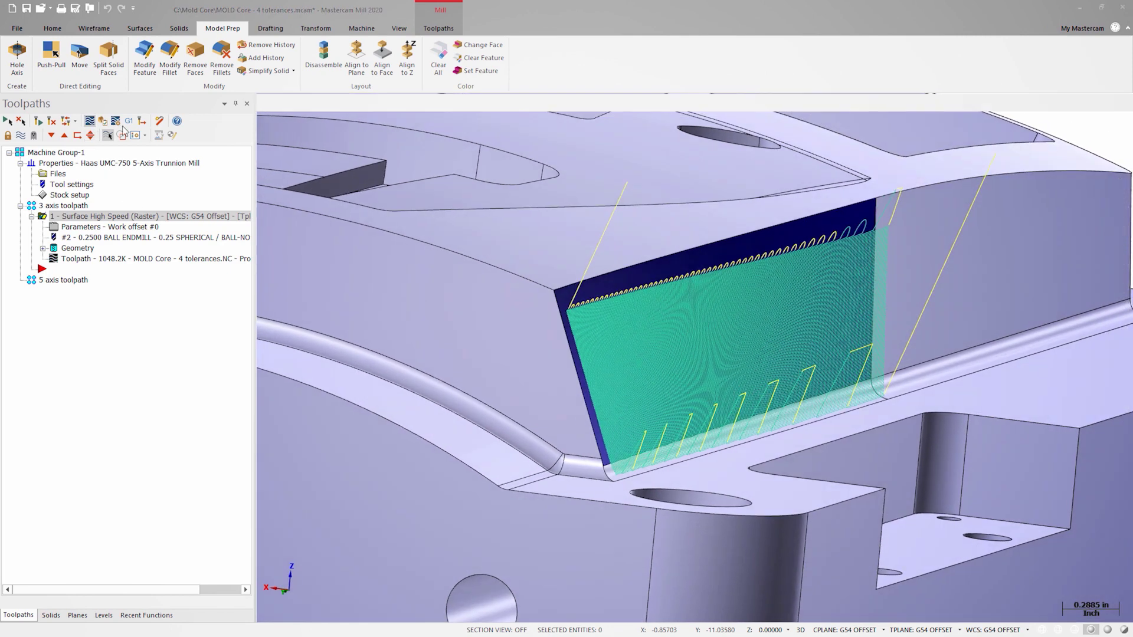
{"action": "left_click", "coordinate": [263, 102]}
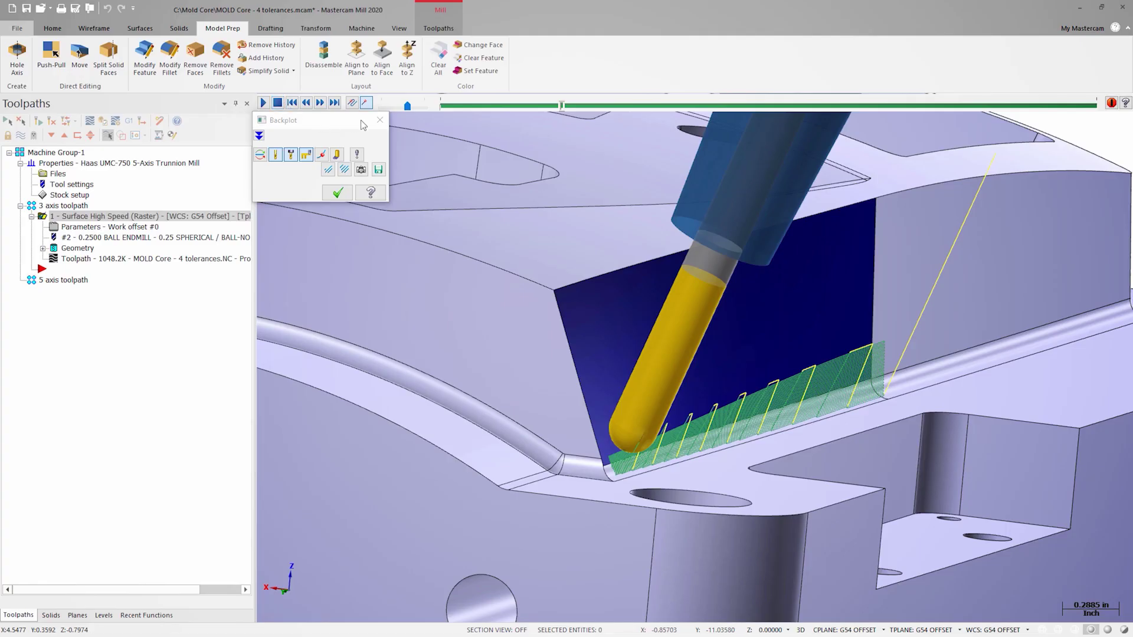
Step: Set the raster operation to 0.003 total tolerance, line/arc filtering on, Cut % 50
{"action": "left_click", "coordinate": [380, 120]}
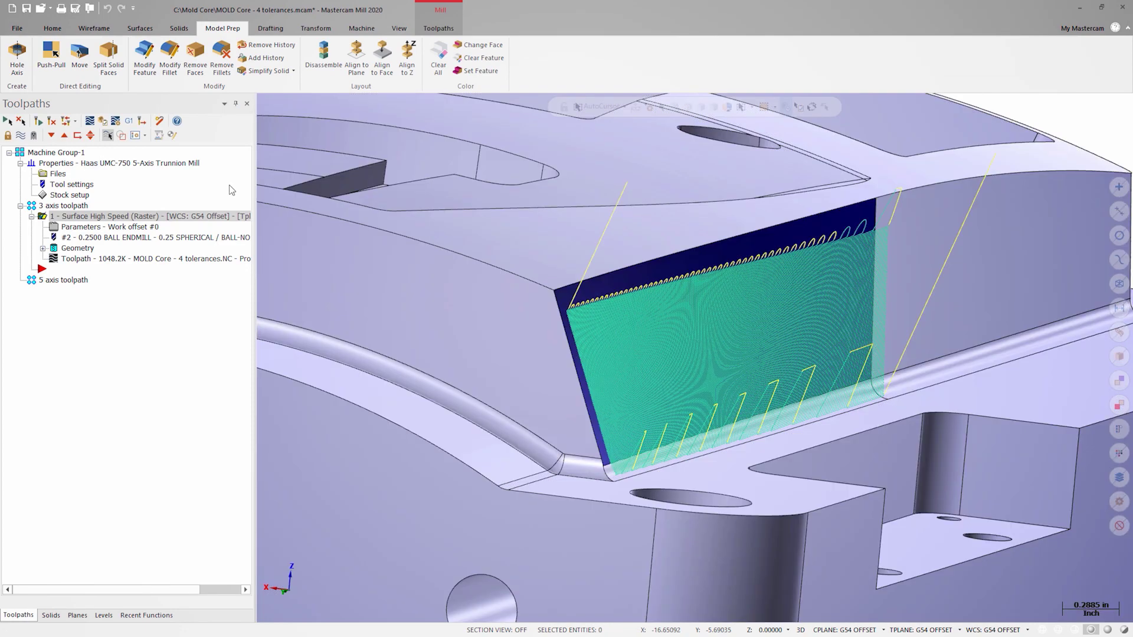
{"action": "left_click", "coordinate": [82, 228]}
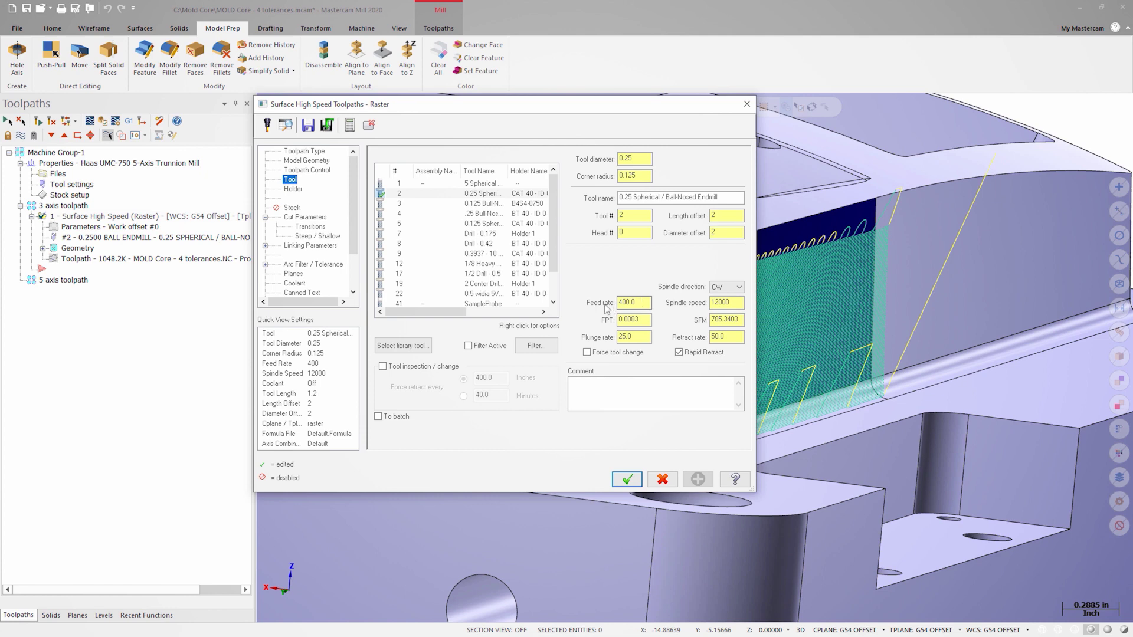
{"action": "left_click", "coordinate": [321, 265]}
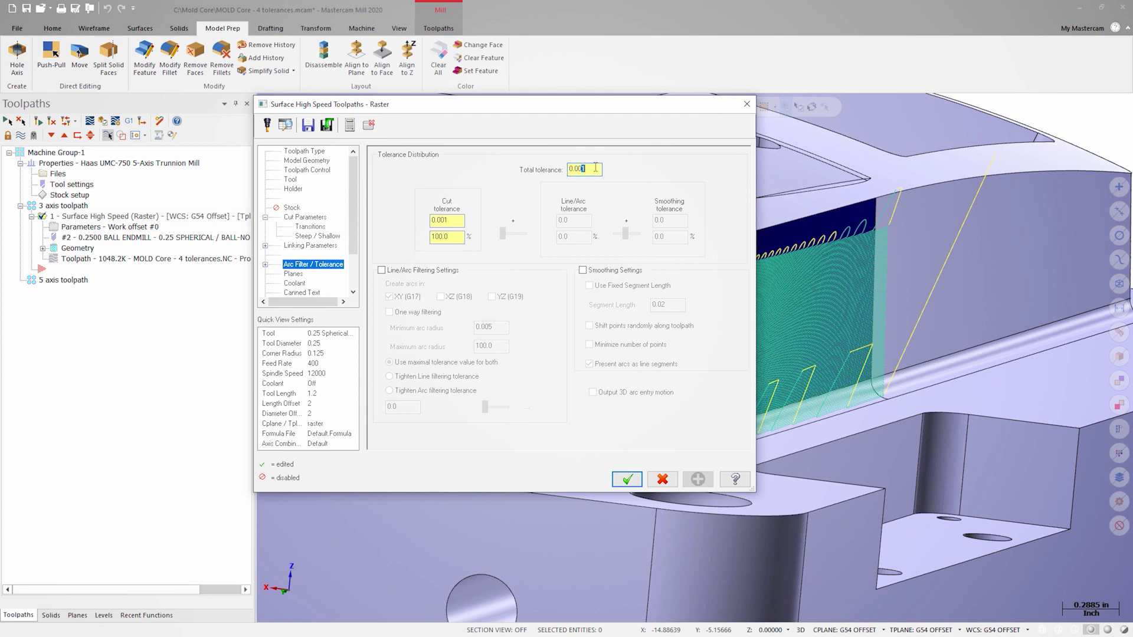
{"action": "left_click", "coordinate": [419, 272]}
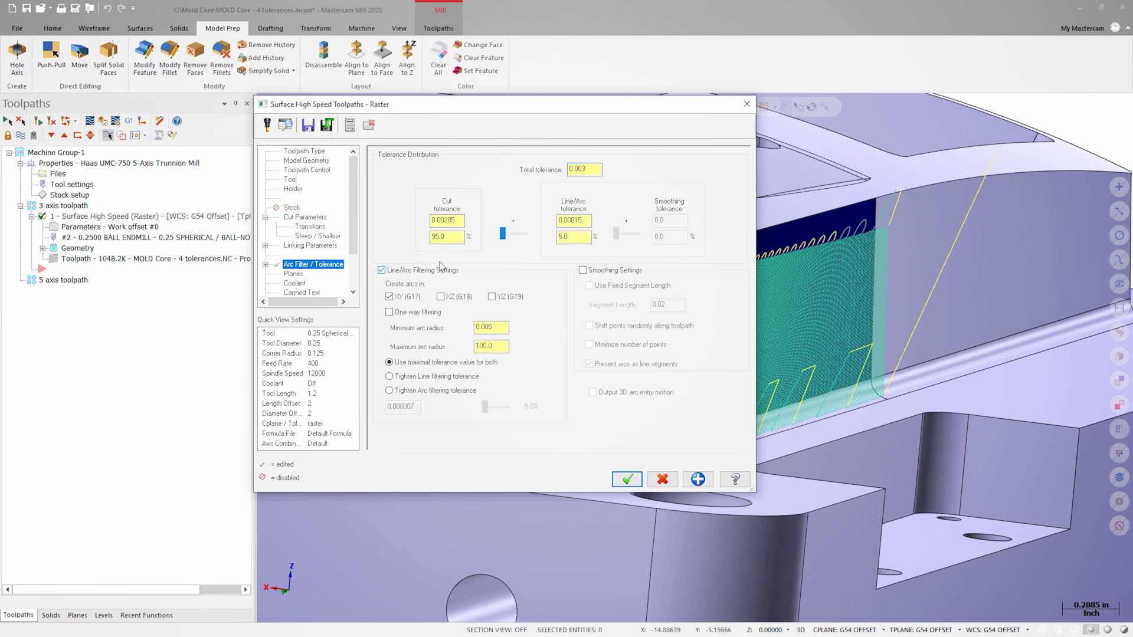
{"action": "type", "text": "50"}
{"action": "left_click", "coordinate": [626, 479]}
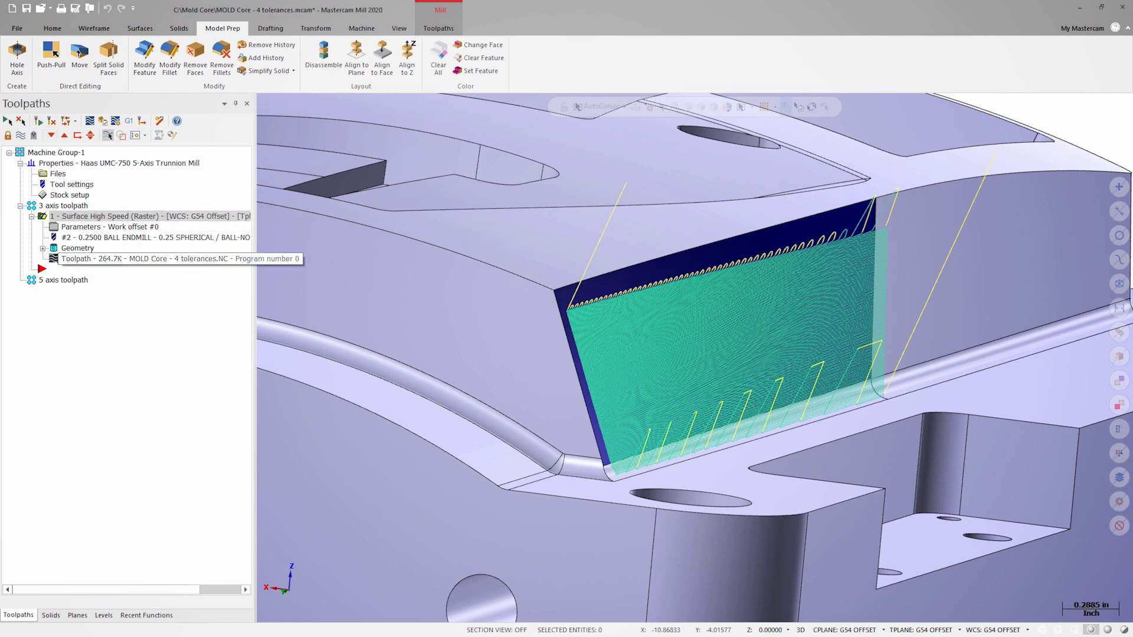
Step: Copy the raster operation after the original and give the copy 0.00001 tolerance, filtering off
{"action": "right_click_drag", "start_coordinate": [77, 259], "coordinate": [101, 261]}
{"action": "left_click", "coordinate": [124, 306]}
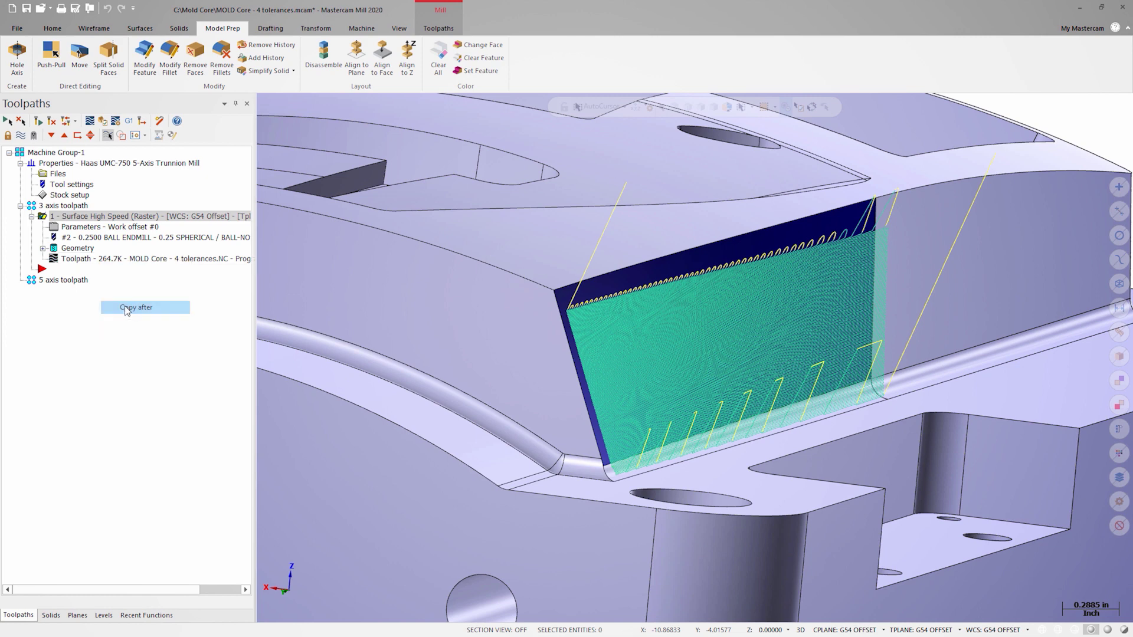
{"action": "left_click", "coordinate": [101, 291]}
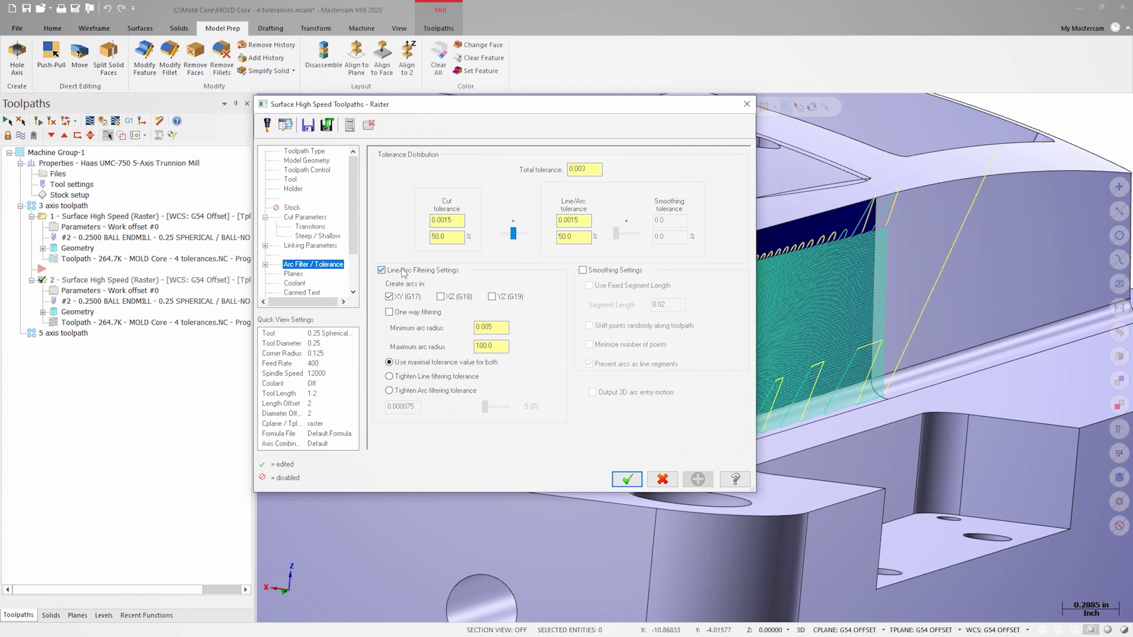
{"action": "left_click", "coordinate": [381, 270]}
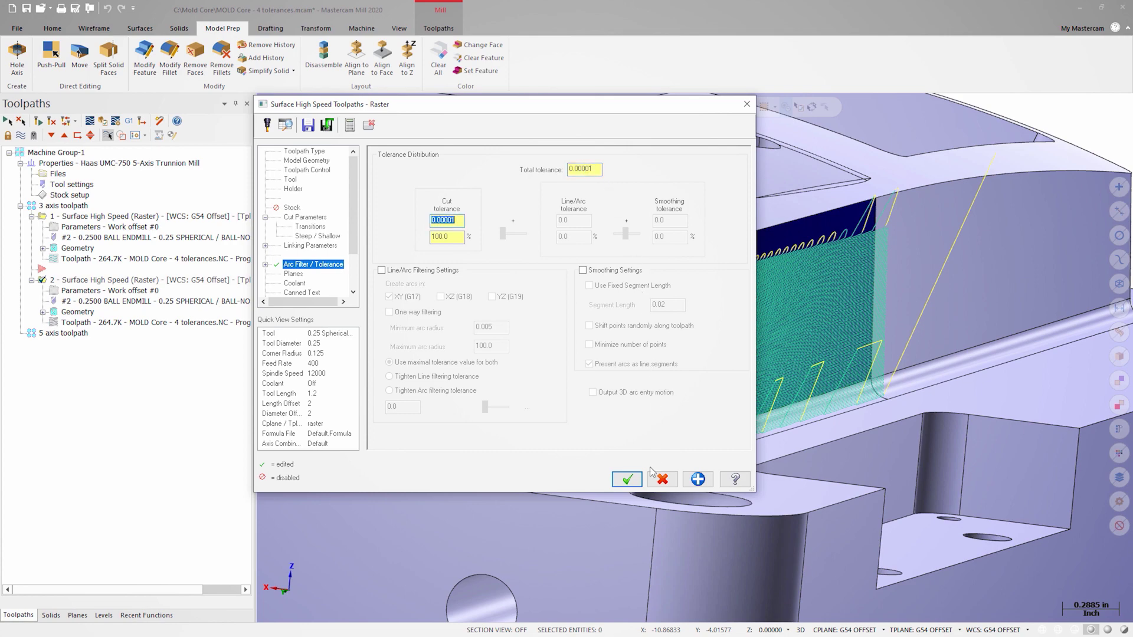
{"action": "left_click", "coordinate": [627, 479]}
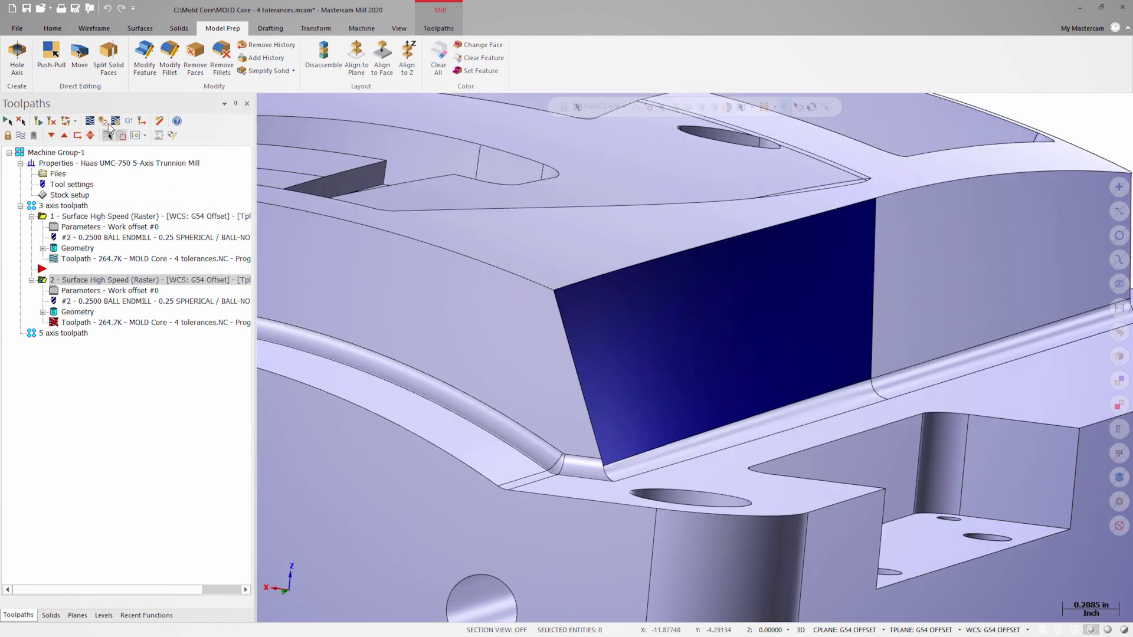
Step: Regenerate the dirty copied operation into a dense 4692.0K toolpath
{"action": "left_click", "coordinate": [39, 121]}
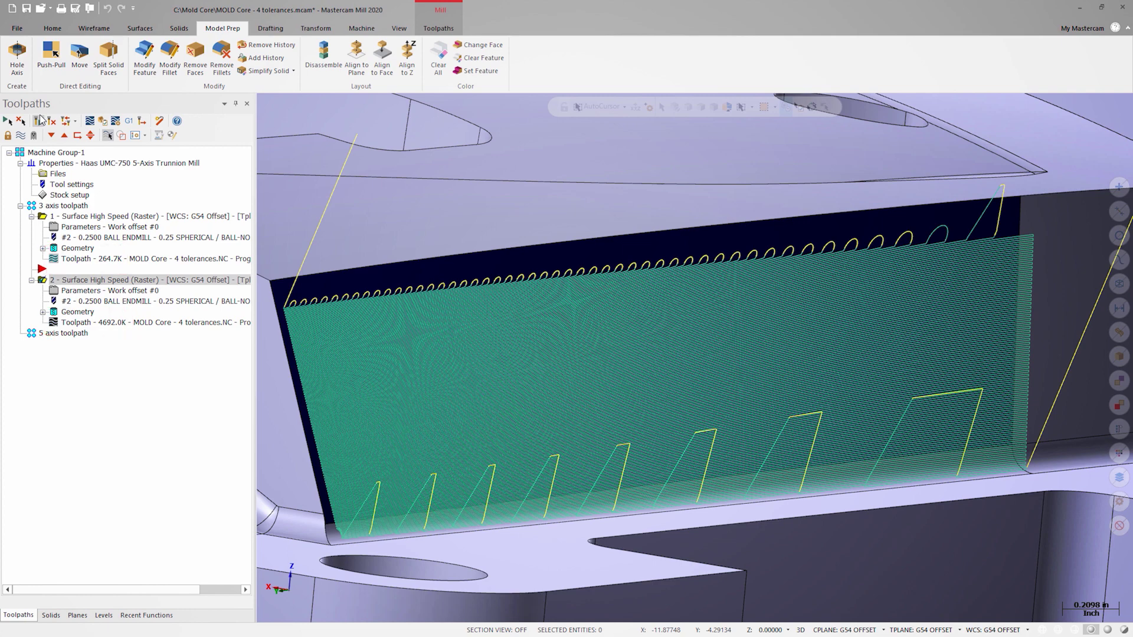
Step: Turn on Advanced Toolpath Display with Endpoints checked
{"action": "left_click", "coordinate": [401, 29]}
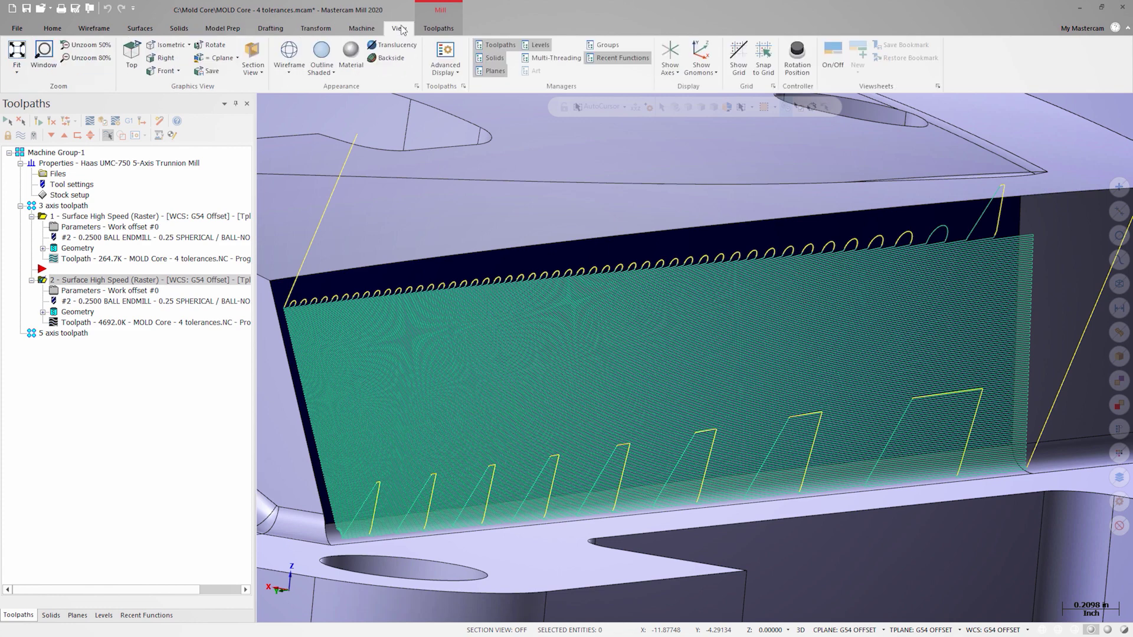
{"action": "left_click", "coordinate": [442, 50]}
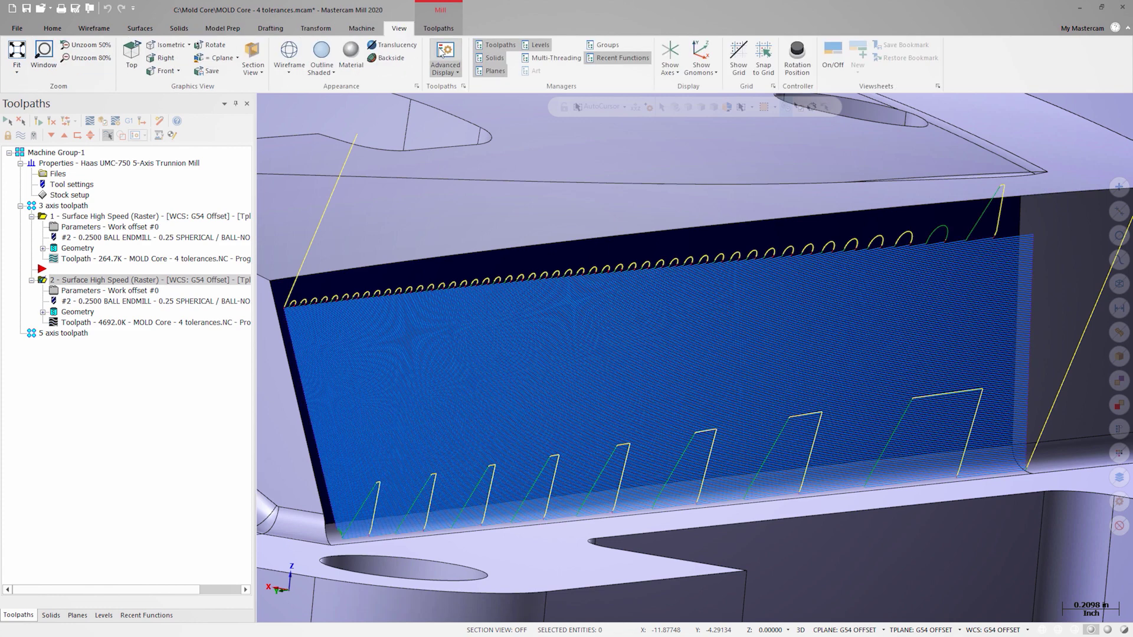
{"action": "left_click", "coordinate": [459, 73]}
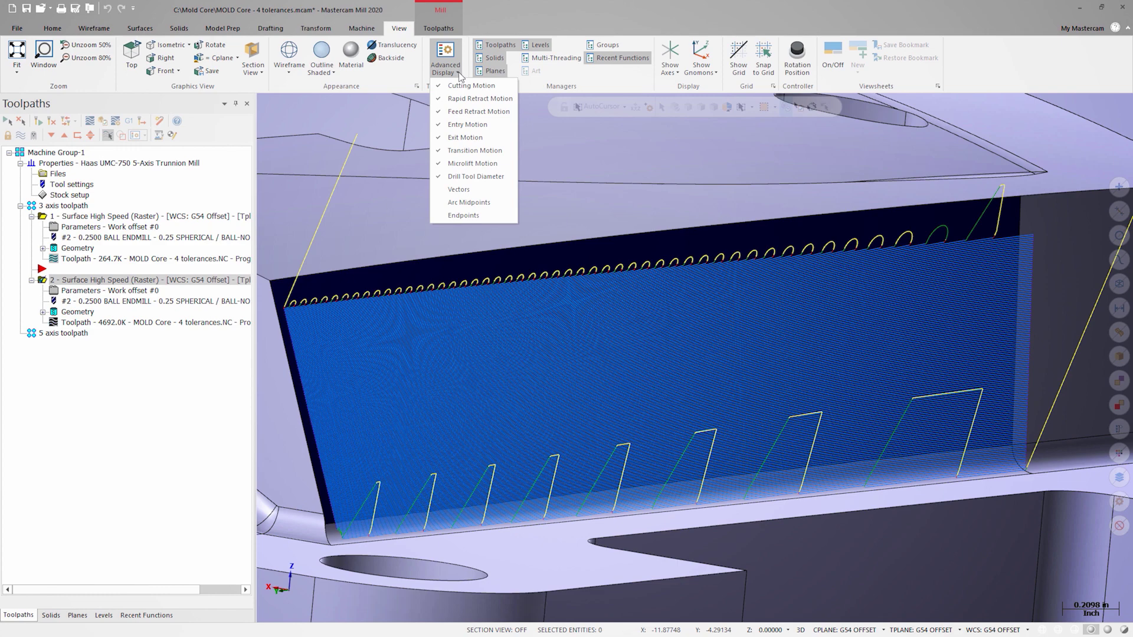
{"action": "left_click", "coordinate": [464, 215]}
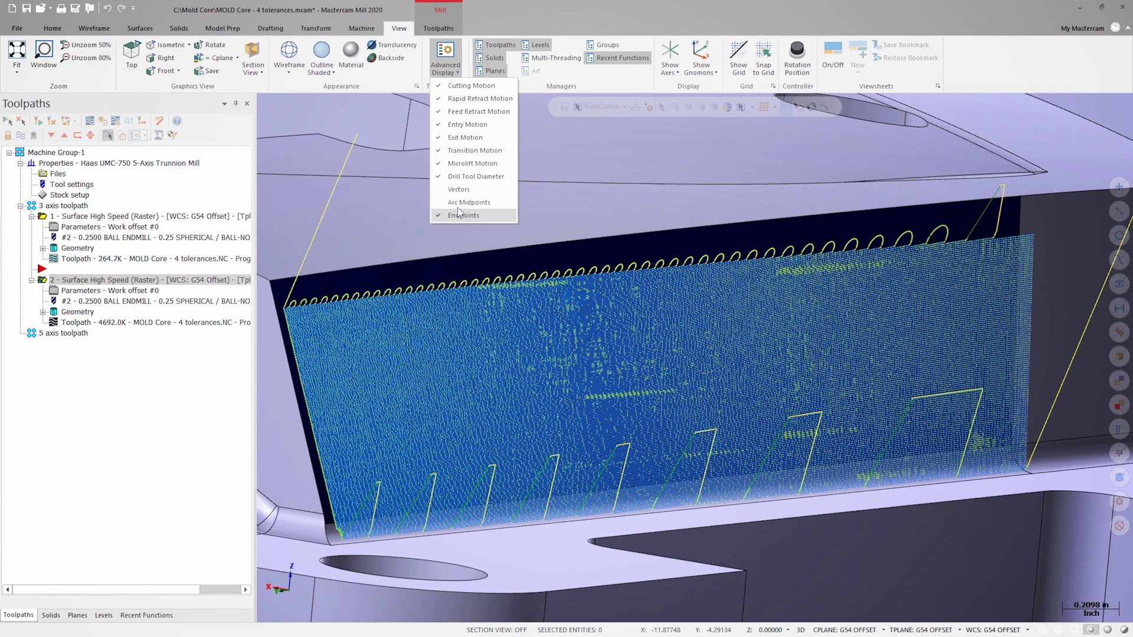
{"action": "left_click", "coordinate": [417, 66]}
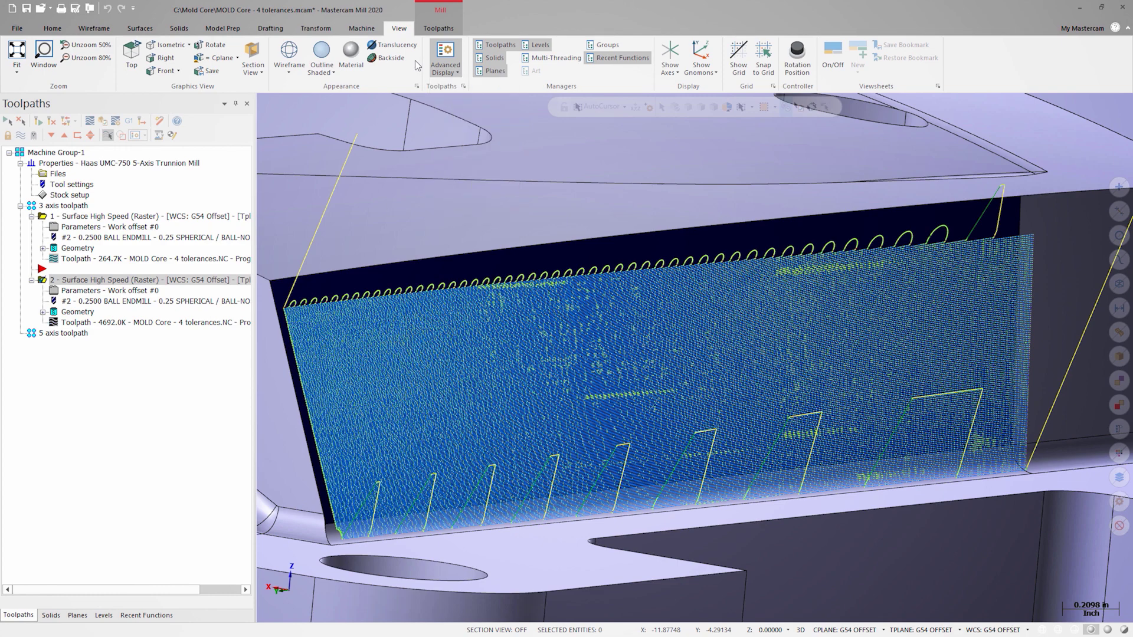
Step: Make endpoint dots larger in colour 4 (dark red) and save to the config
{"action": "left_click", "coordinate": [464, 86]}
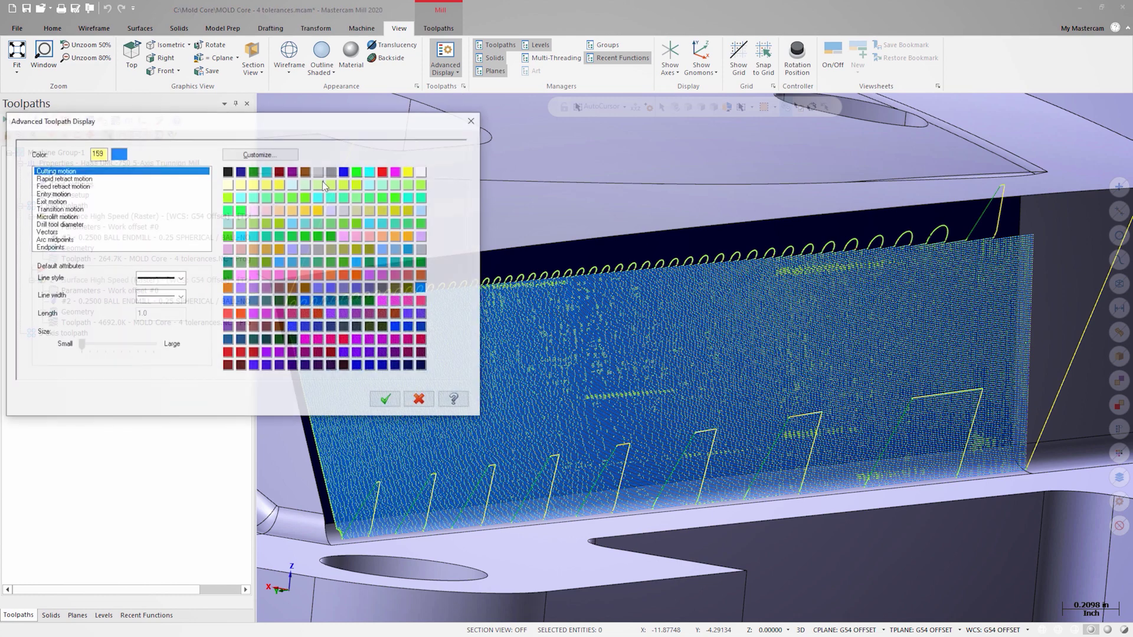
{"action": "left_click", "coordinate": [54, 247]}
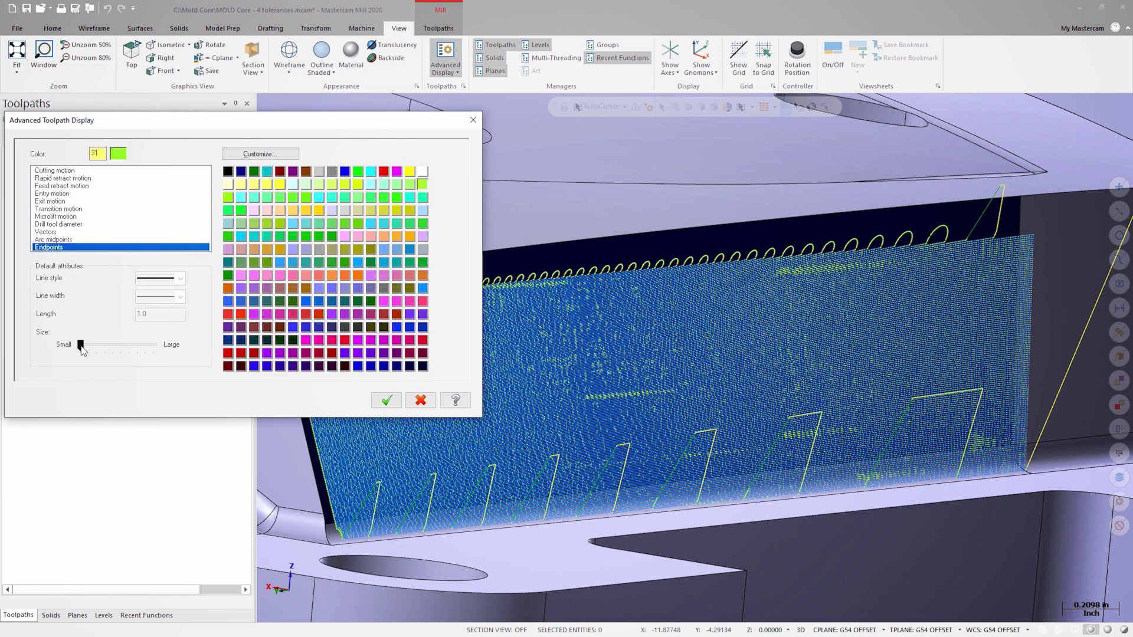
{"action": "left_click_drag", "start_coordinate": [81, 347], "coordinate": [108, 348]}
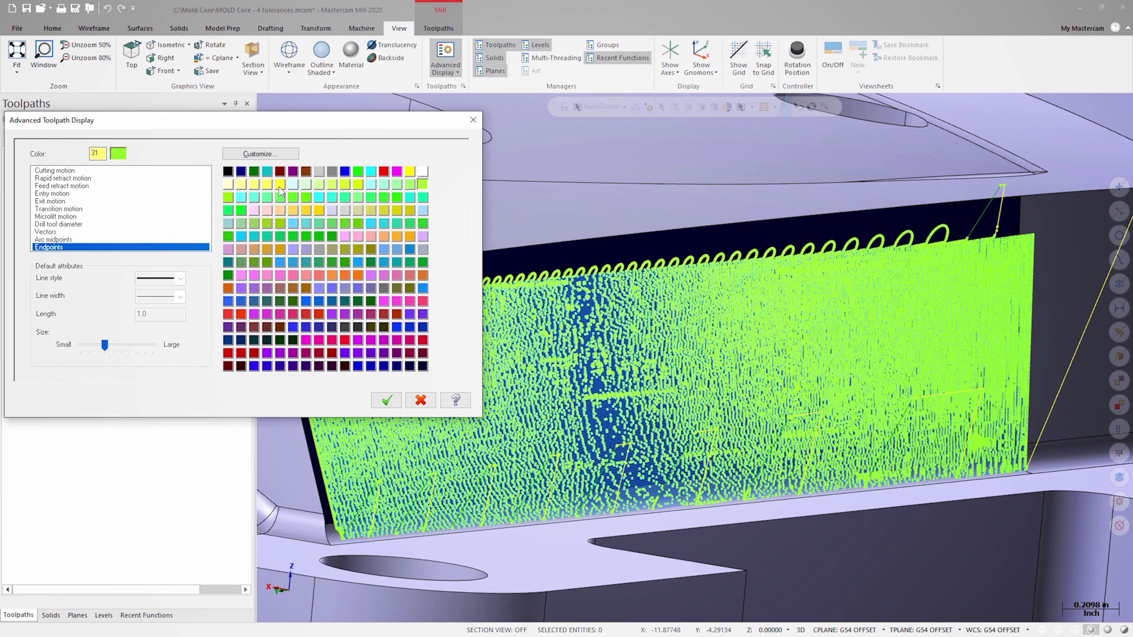
{"action": "left_click", "coordinate": [280, 171]}
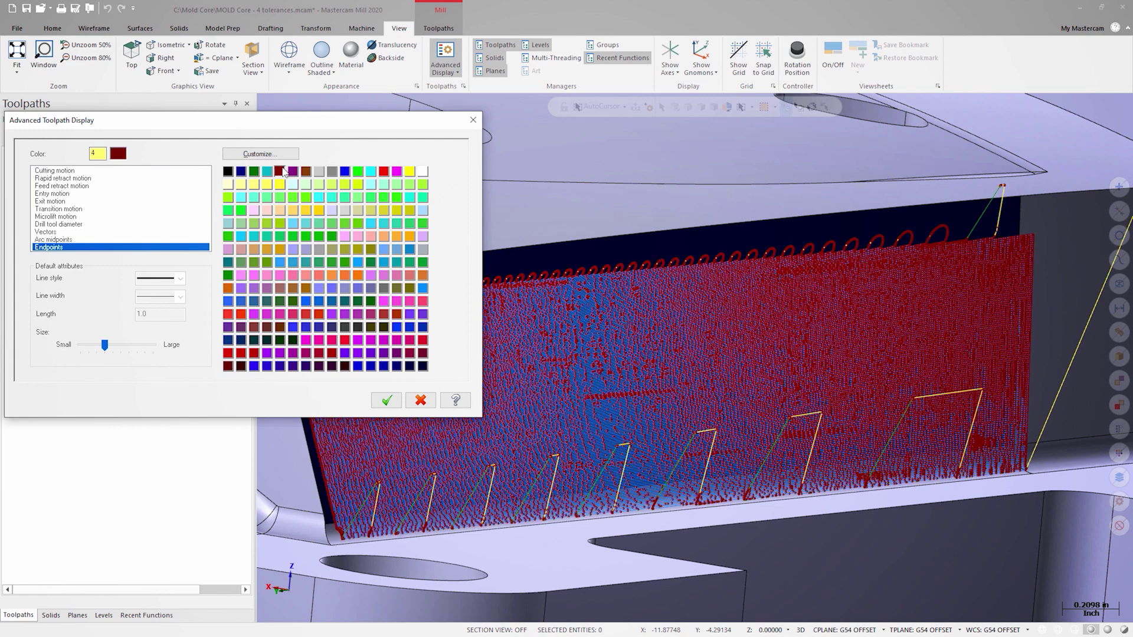
{"action": "left_click", "coordinate": [386, 400]}
{"action": "left_click", "coordinate": [282, 310]}
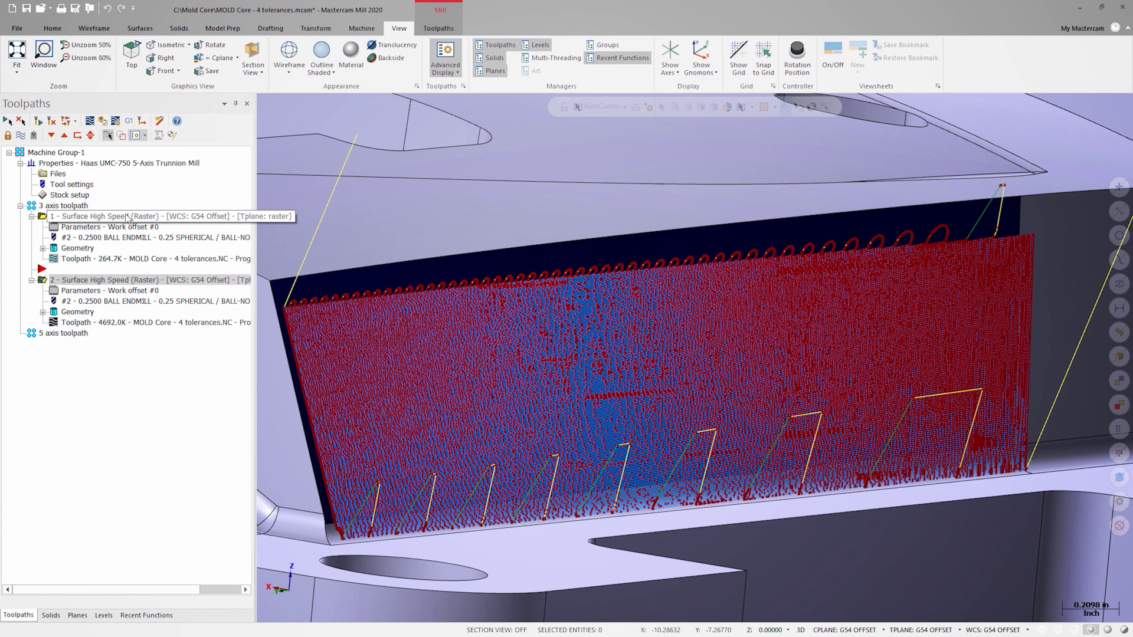
Step: Compare the toolpaths of operations 1 and 2, then post operation 1 with default options
{"action": "left_click", "coordinate": [127, 217]}
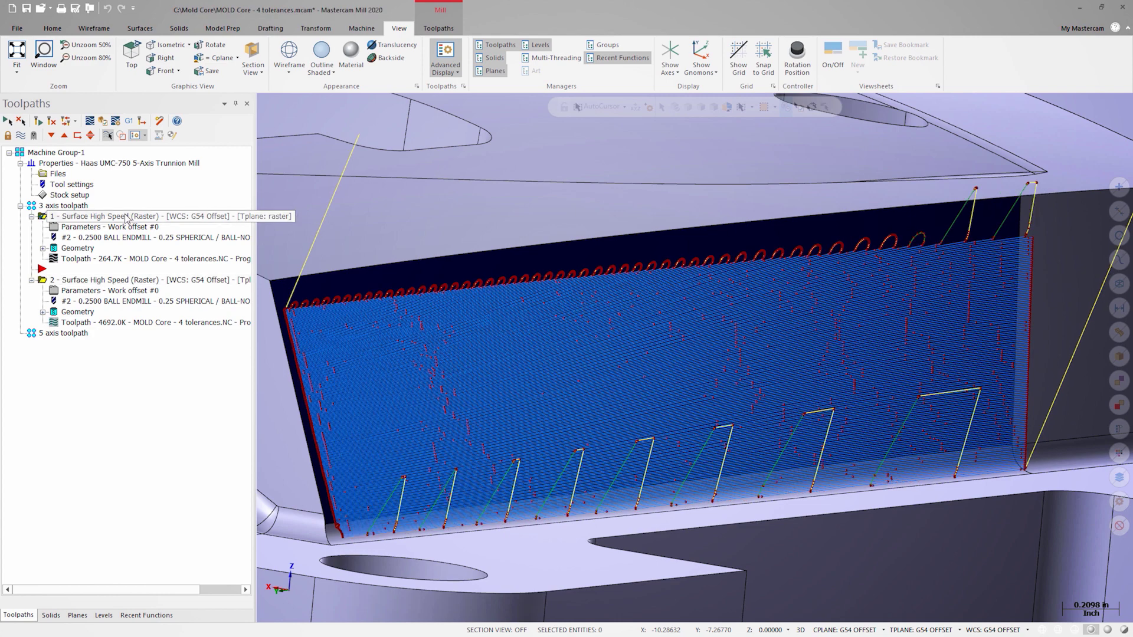
{"action": "left_click", "coordinate": [121, 281]}
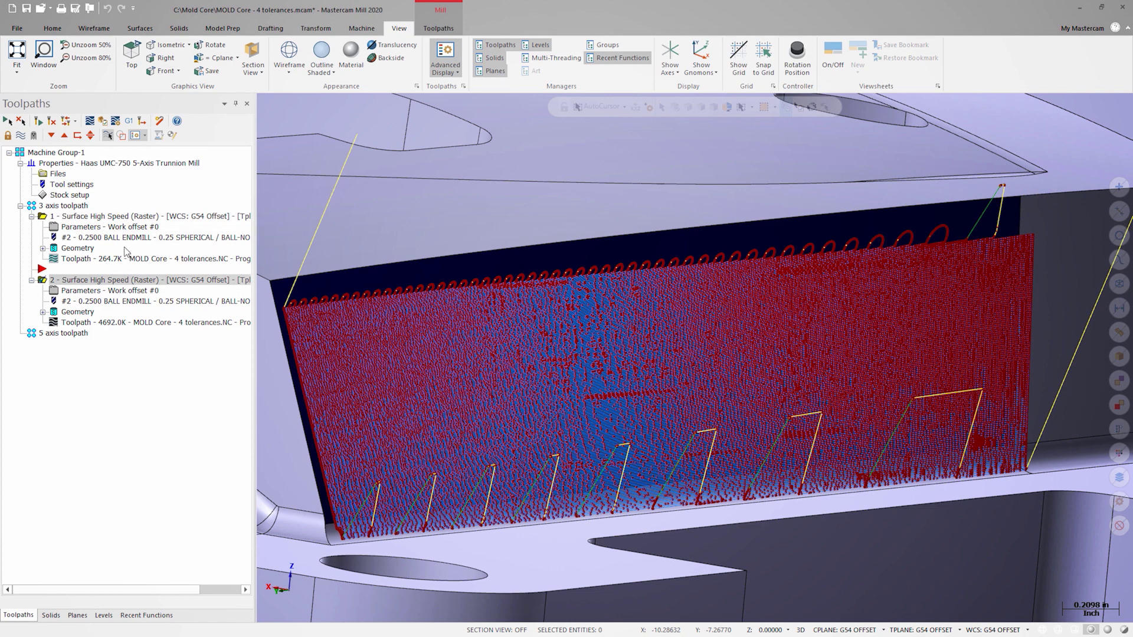
{"action": "left_click", "coordinate": [125, 217]}
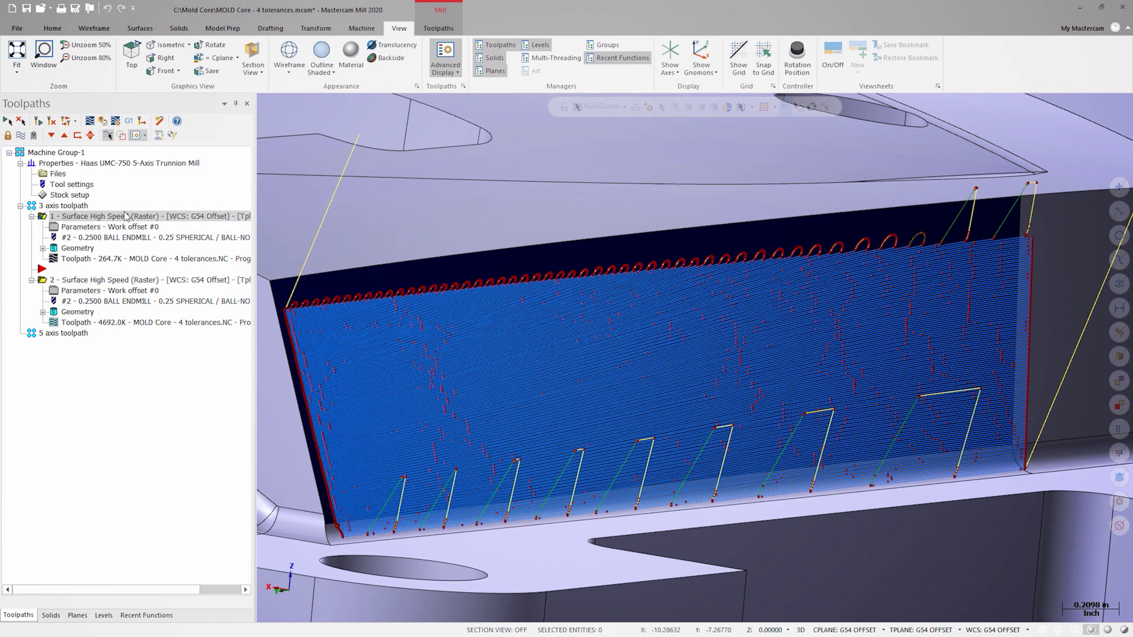
{"action": "left_click", "coordinate": [133, 120]}
{"action": "left_click", "coordinate": [77, 343]}
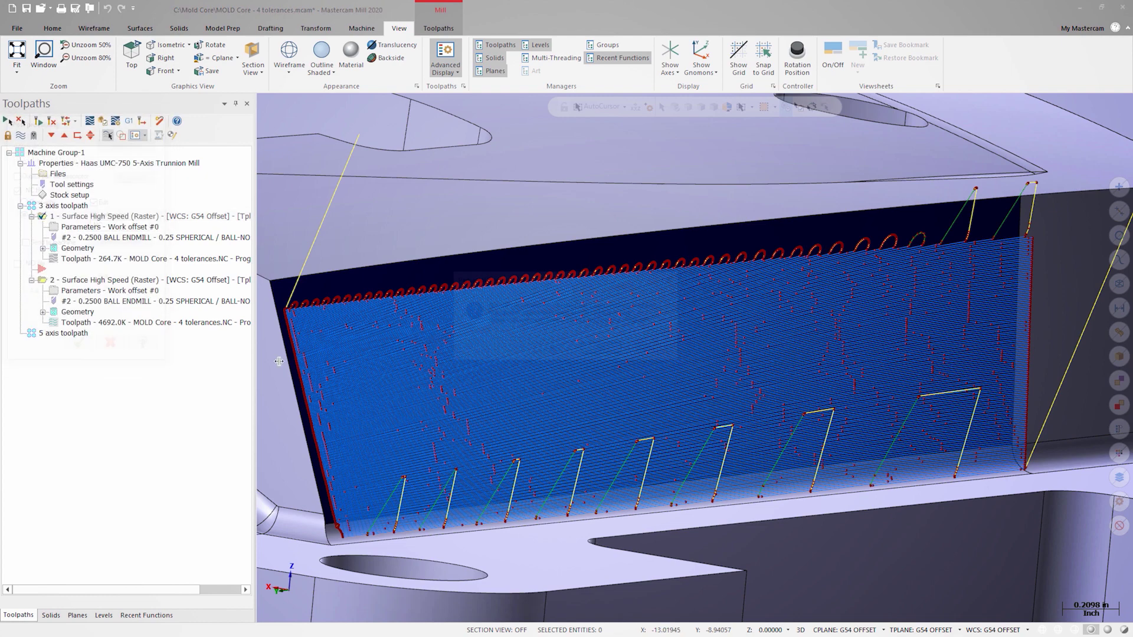
Step: Post only the selected operation and save it as 'Loose Tolerance.NC'
{"action": "left_click", "coordinate": [608, 350]}
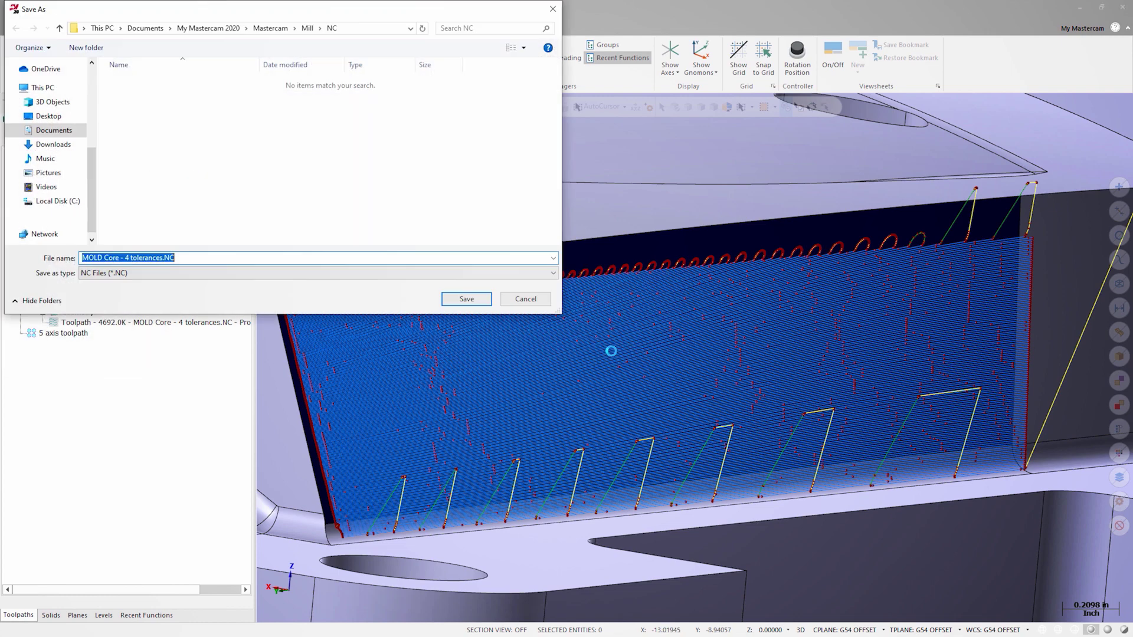
{"action": "type", "text": "Loose Tolerance"}
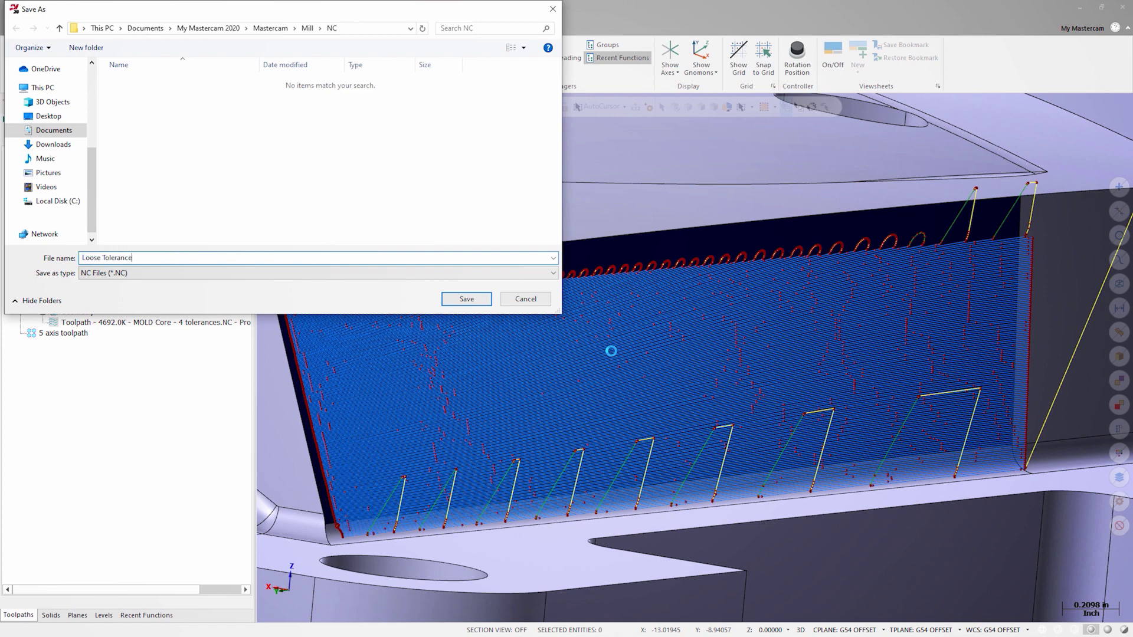
{"action": "key", "text": "Return"}
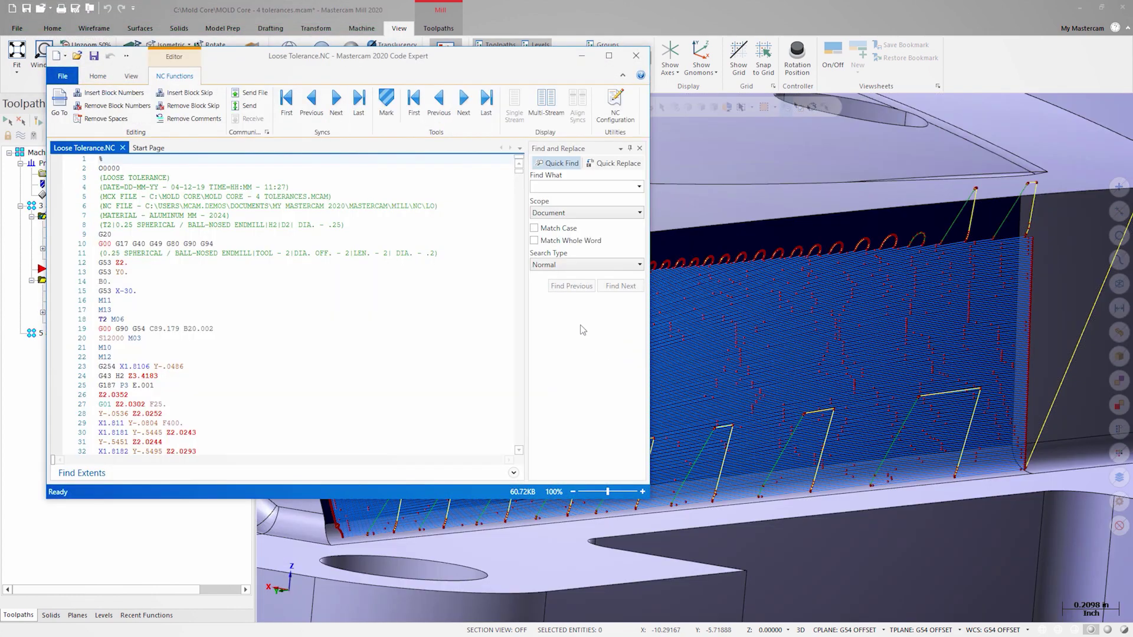
Step: Scroll Loose Tolerance.NC in Code Expert down to its final line
{"action": "left_click_drag", "start_coordinate": [518, 175], "coordinate": [512, 471]}
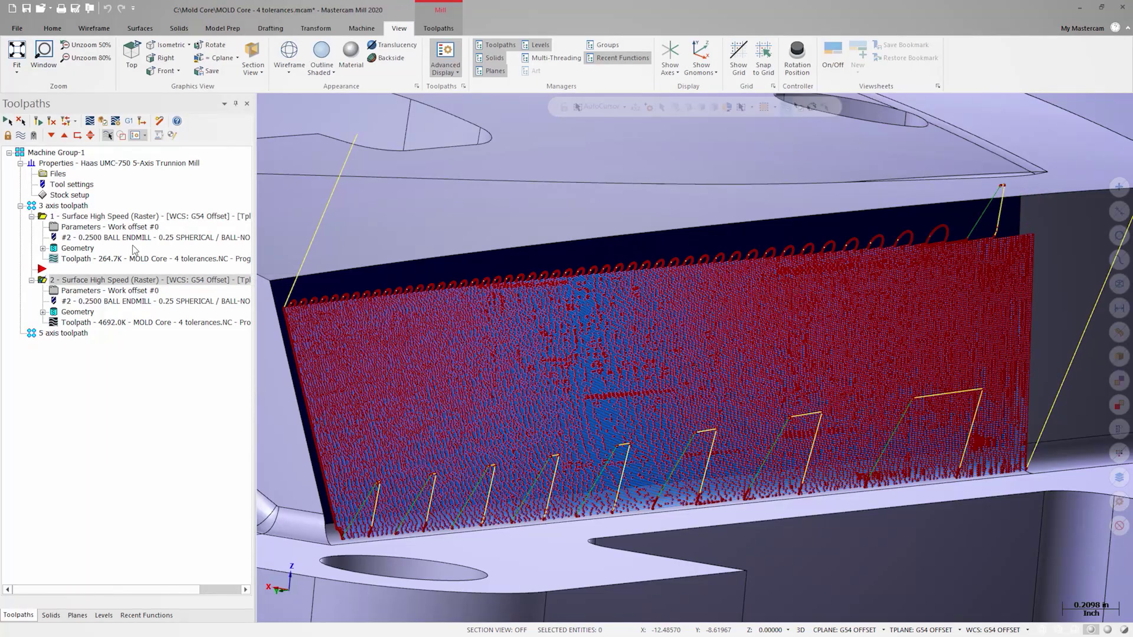
Step: Post only operation 2 with default options and save it as 'Tight Tolerance.NC'
{"action": "left_click", "coordinate": [133, 121]}
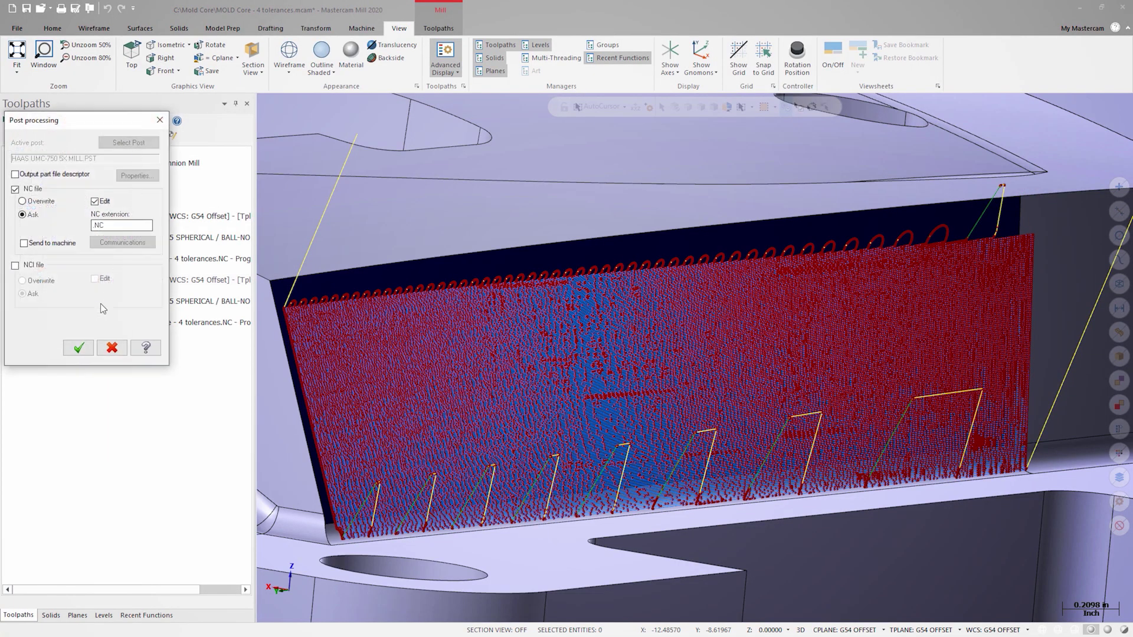
{"action": "left_click", "coordinate": [79, 349]}
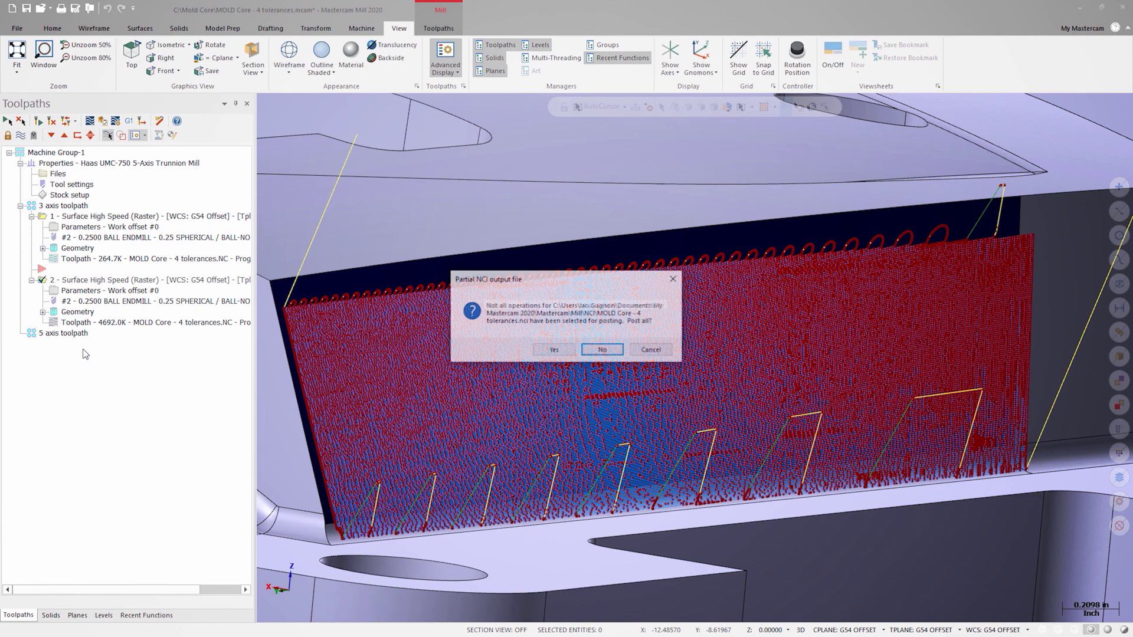
{"action": "left_click", "coordinate": [613, 352]}
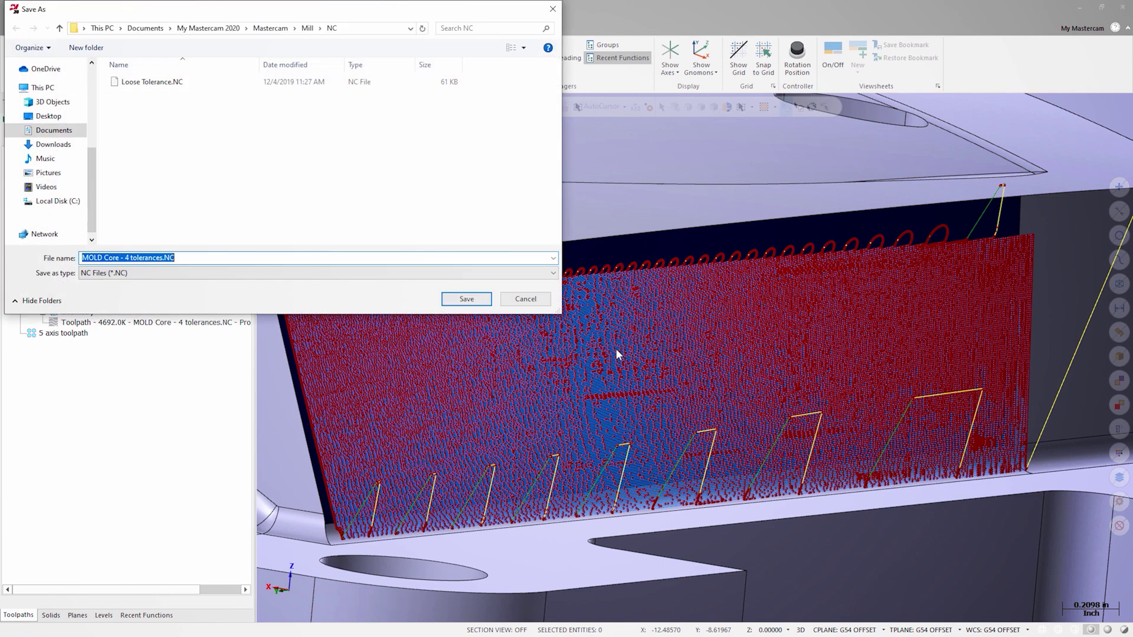
{"action": "type", "text": "Tight Toleran"}
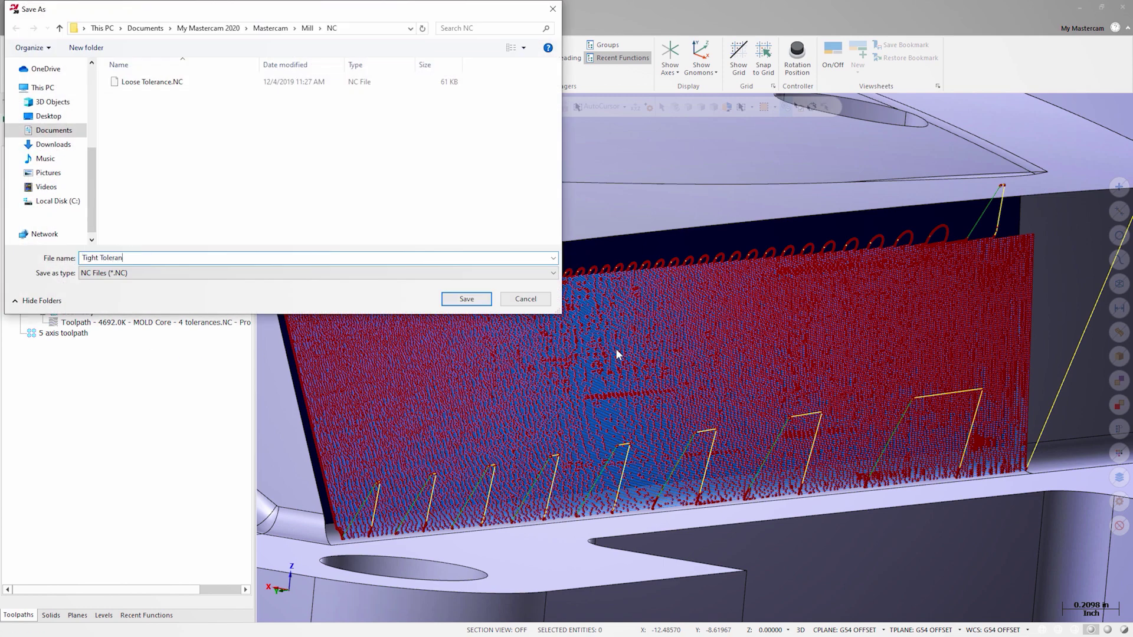
{"action": "type", "text": "ce"}
{"action": "key", "text": "Return"}
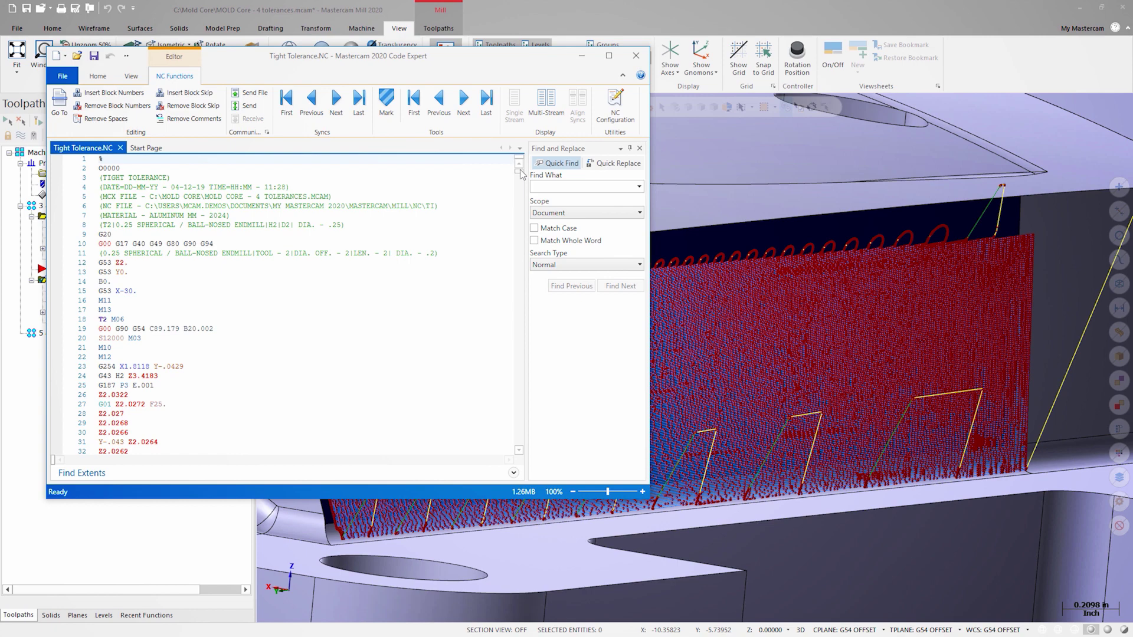
Step: Scroll Tight Tolerance.NC to its last line 57873, ending with M30 and %
{"action": "left_click_drag", "start_coordinate": [522, 174], "coordinate": [527, 456]}
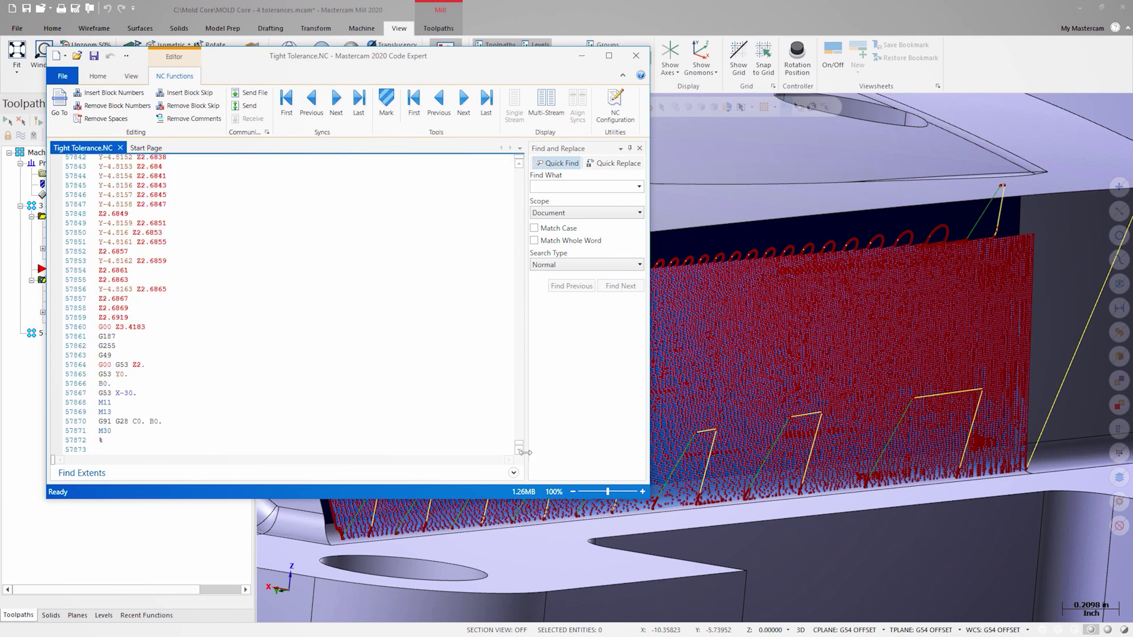